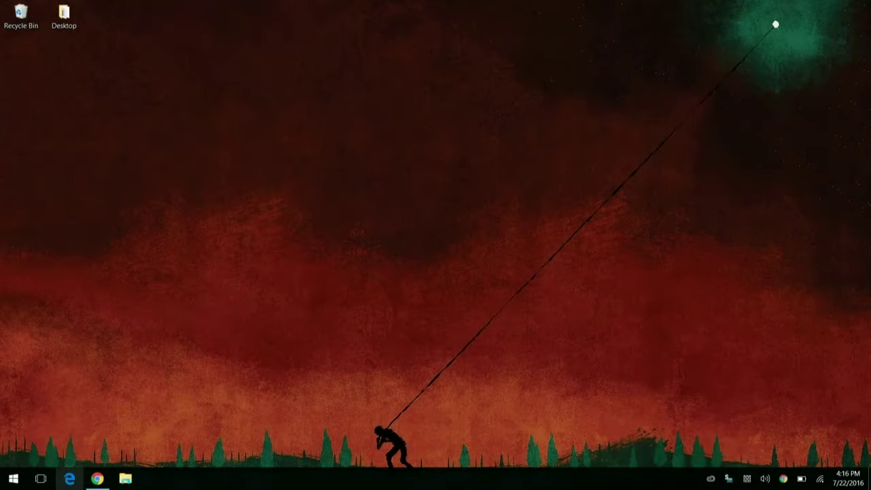
Switch to Chrome and search Google for "ethereum mist wallet"
left_click(89, 483)
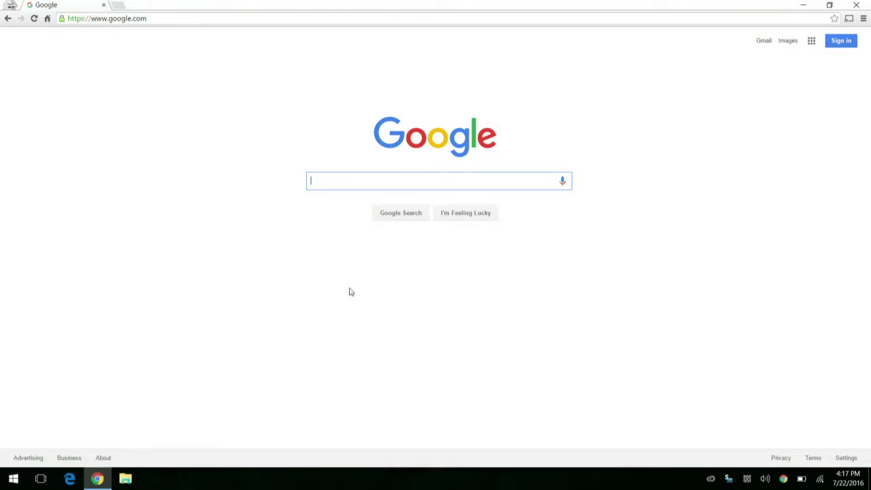
type("ethereum")
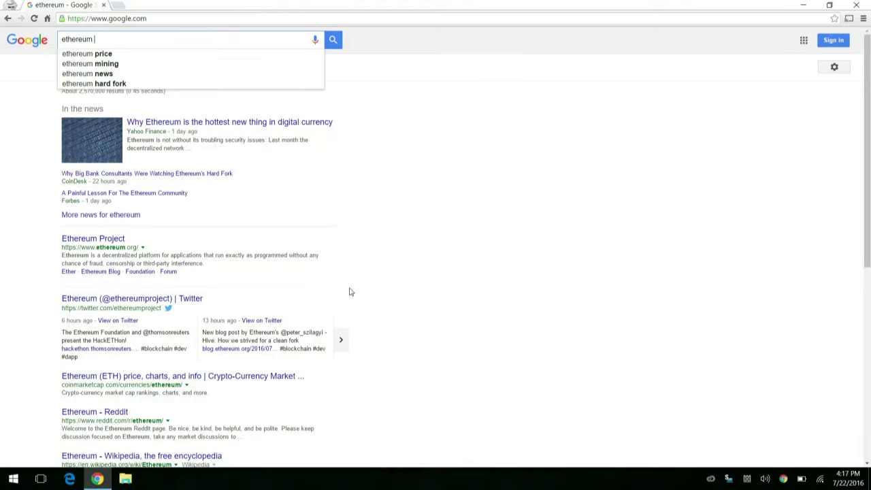
type(" mist ")
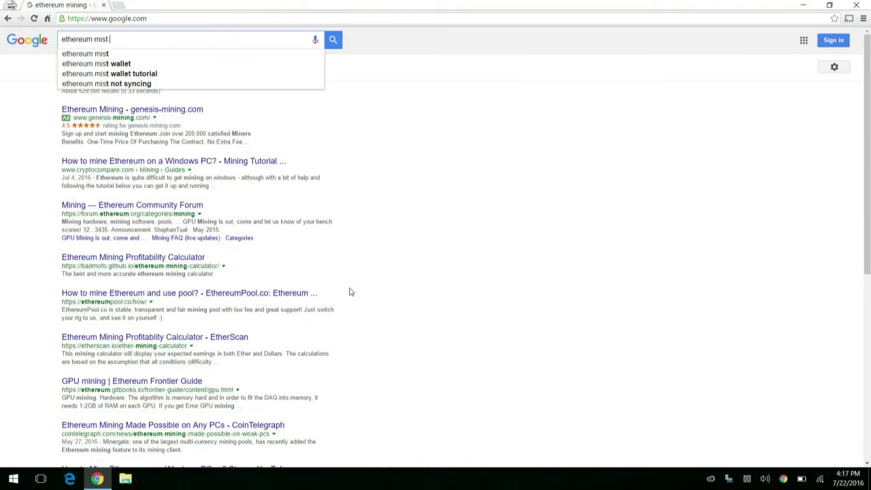
type("wallet")
key("Return")
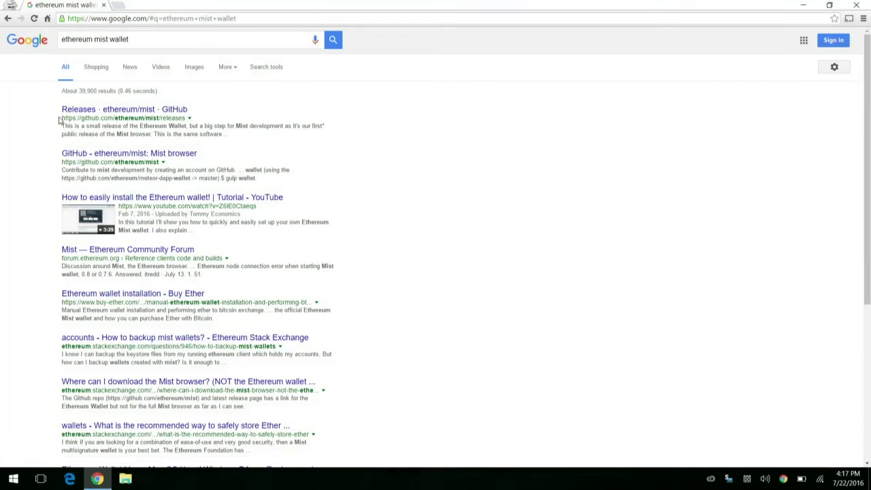
Open the ethereum/mist releases page on GitHub and download Mist-win64-0-8-1.zip from the 0.8.1 release
left_click_drag(60, 120, 170, 116)
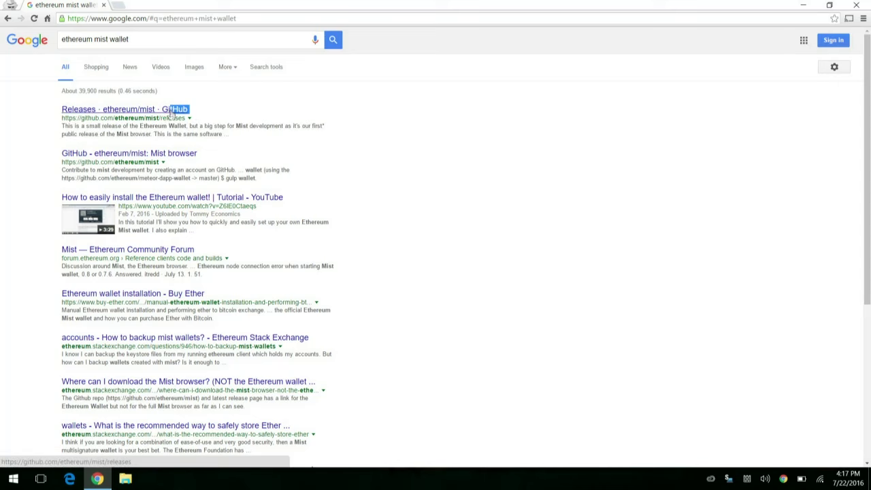
left_click(170, 114)
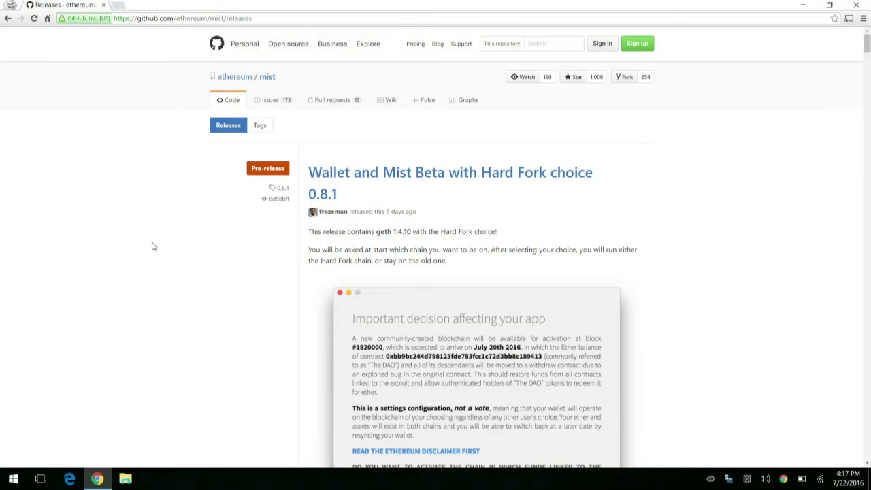
scroll(153, 246, "down", 3)
scroll(152, 246, "up", 2)
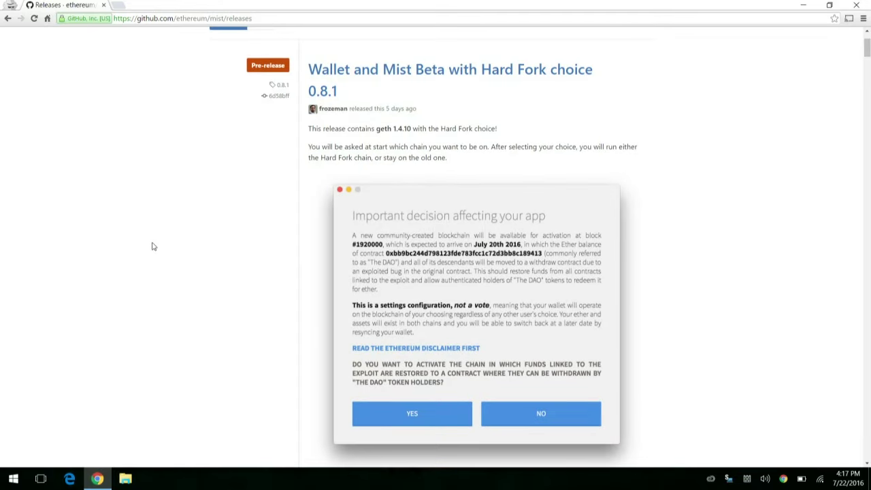
scroll(153, 246, "down", 5)
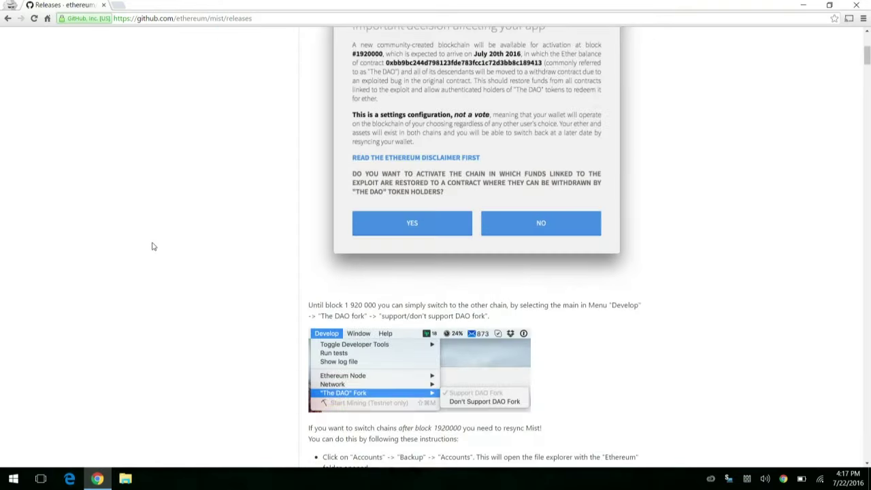
scroll(153, 246, "down", 6)
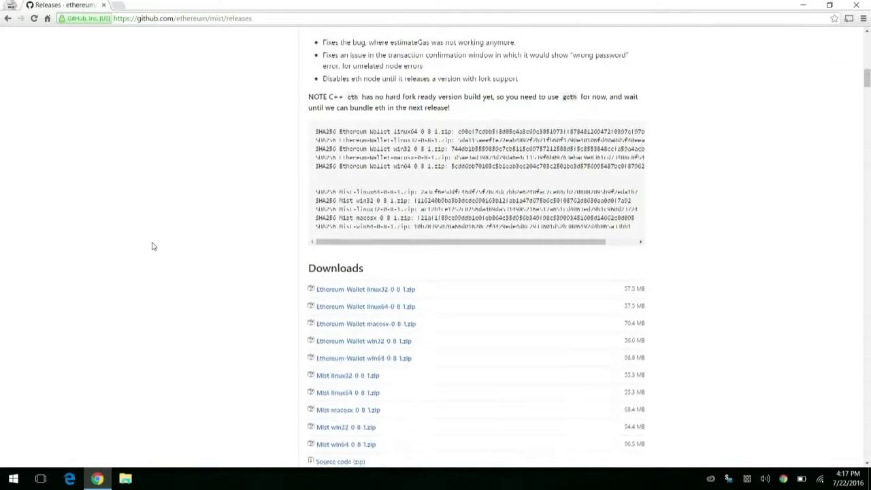
scroll(152, 246, "down", 3)
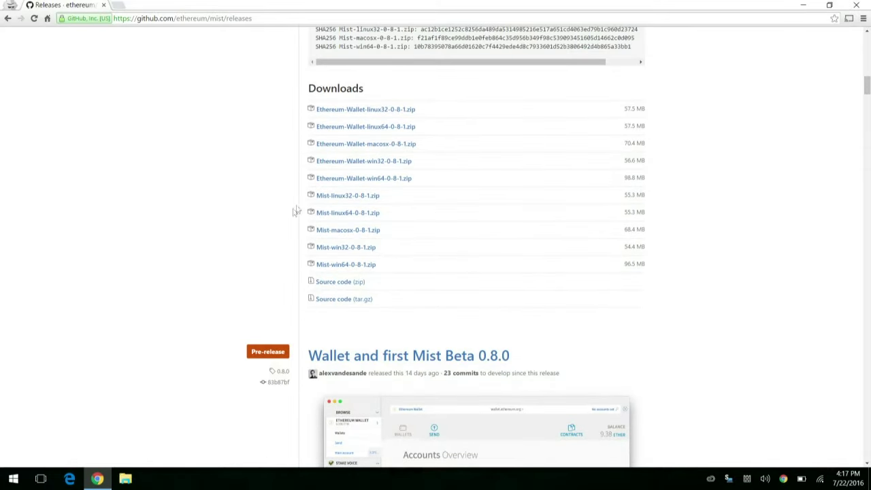
left_click(355, 265)
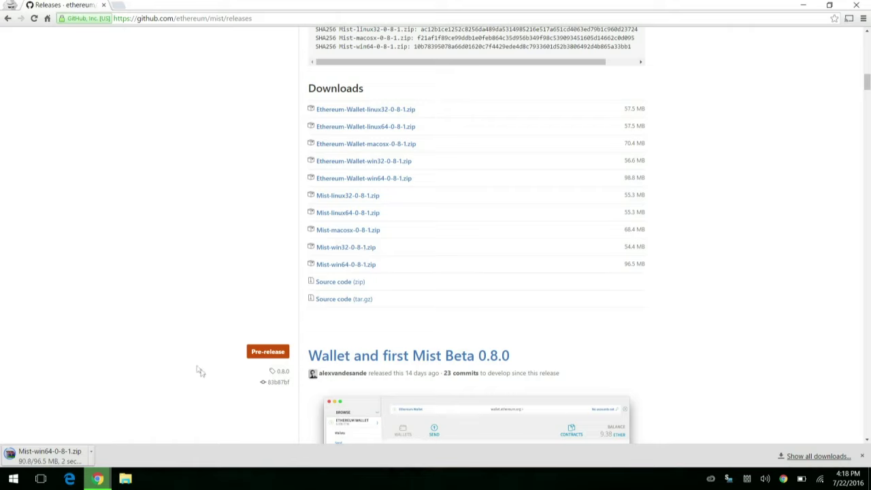
Show the downloaded Mist archive in its folder and extract it to a Mist-win64-0-8-1 folder inside Downloads
left_click(90, 454)
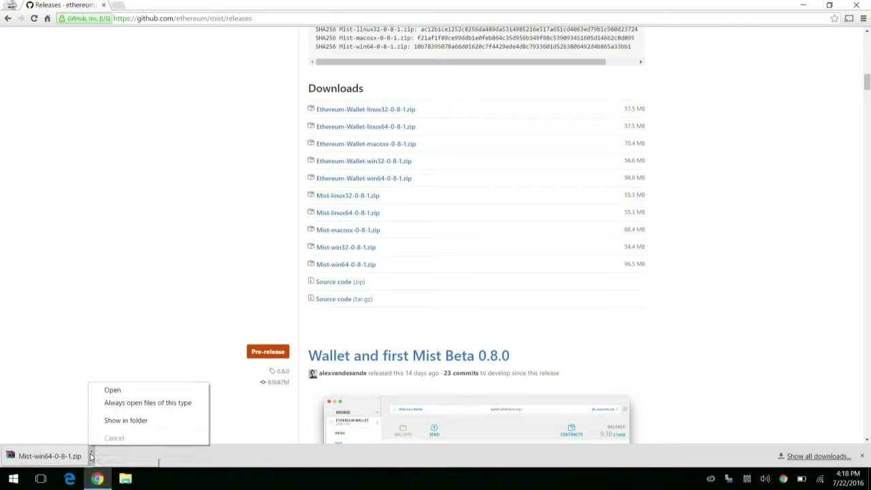
left_click(144, 421)
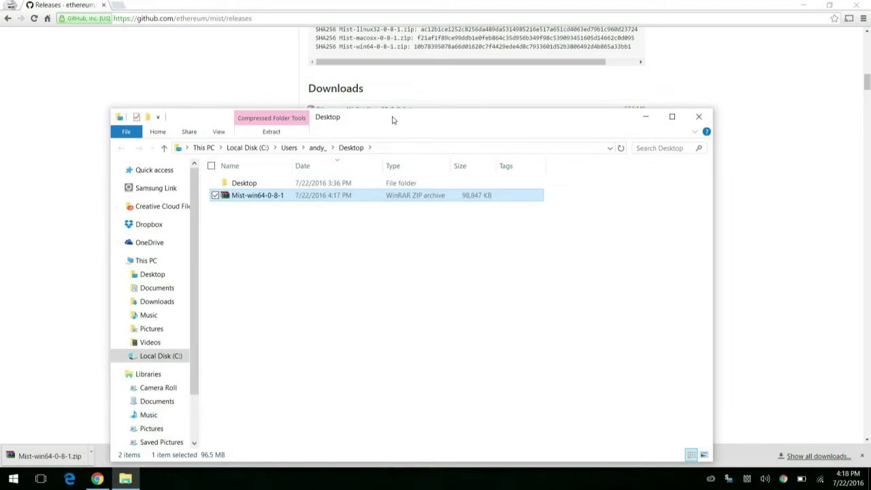
left_click_drag(392, 120, 466, 59)
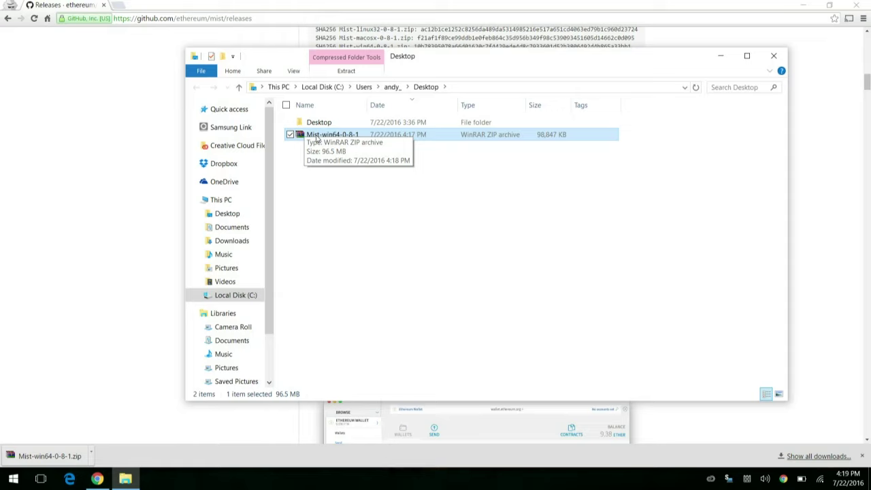
left_click_drag(317, 140, 216, 170)
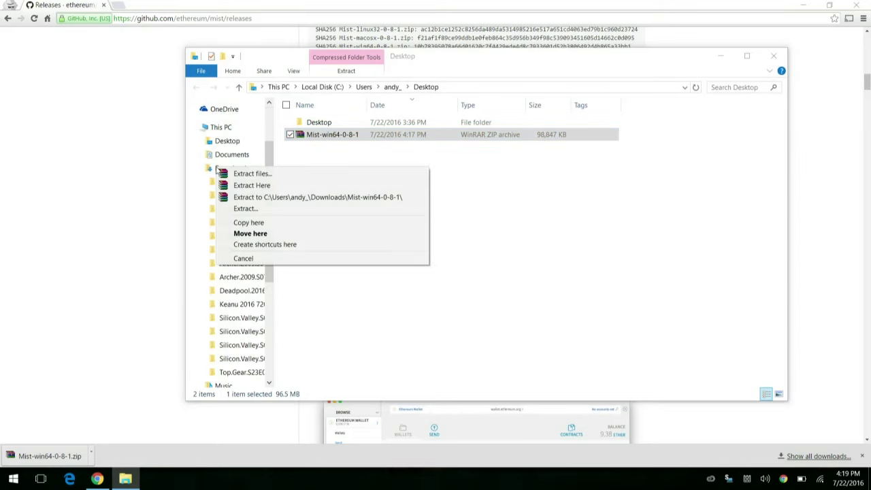
left_click(312, 197)
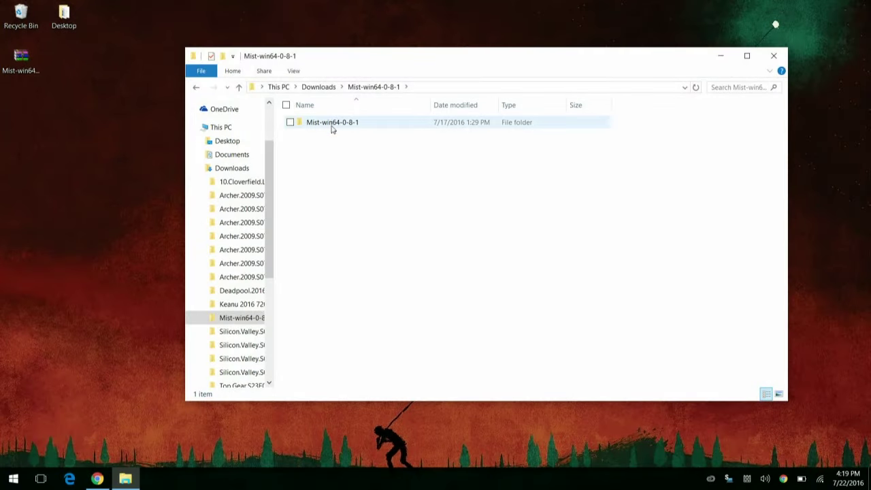
Open the inner Mist-win64-0-8-1 folder and create a desktop shortcut to the Mist application
double_click(332, 123)
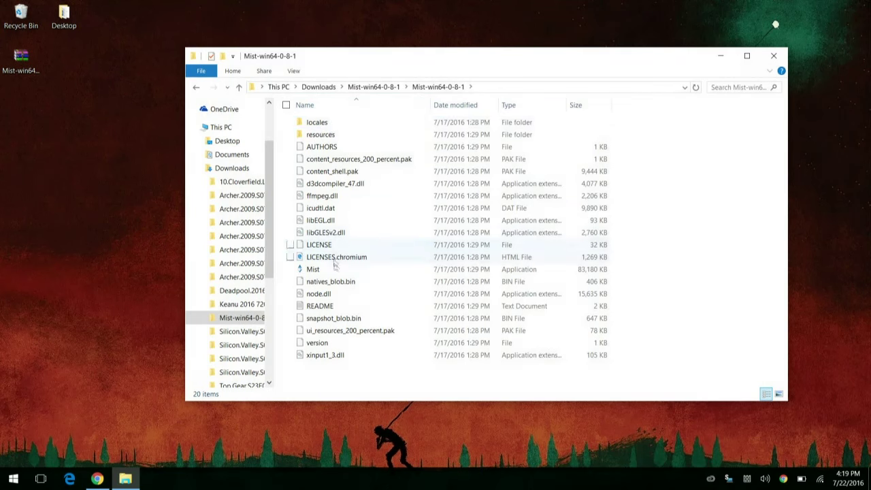
left_click(312, 272)
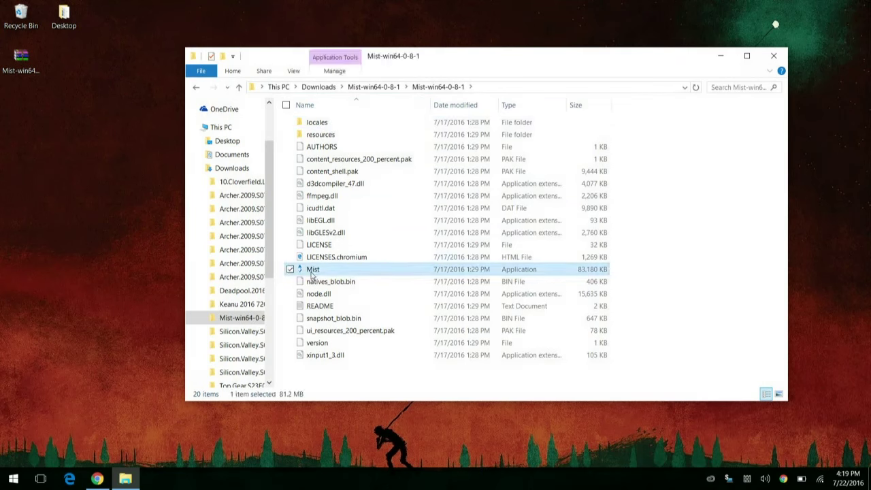
left_click_drag(312, 274, 39, 140)
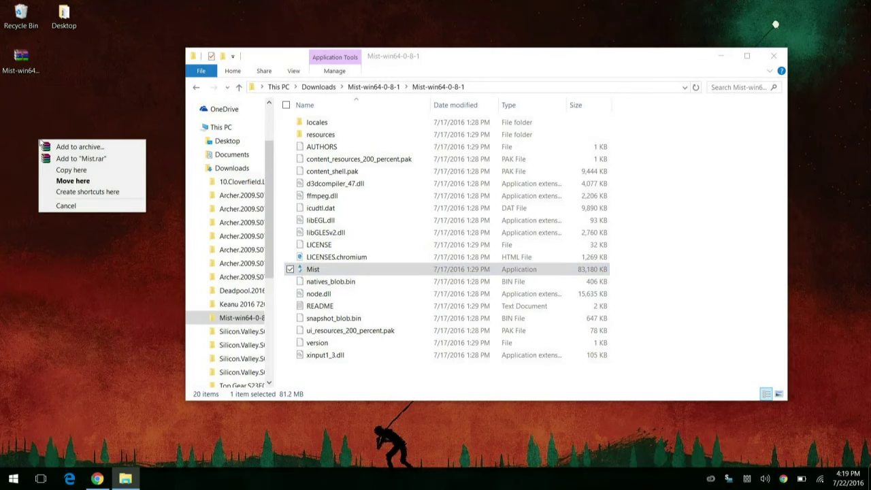
left_click(98, 191)
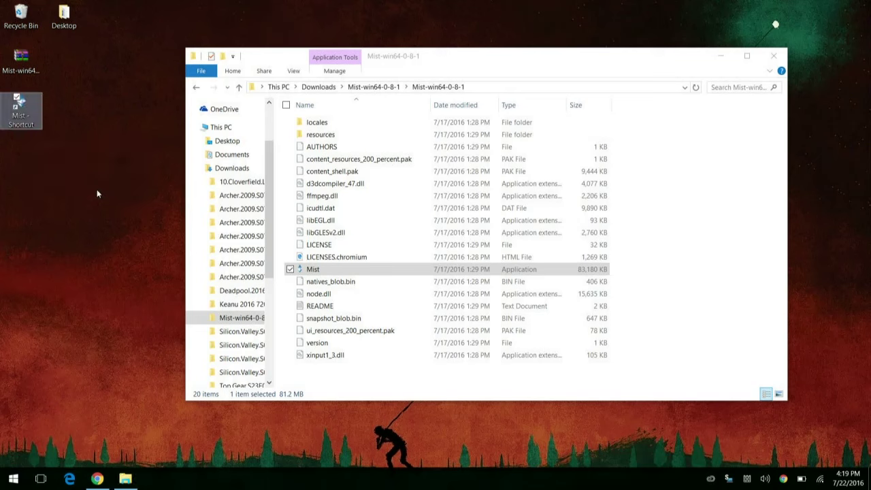
Run Mist from its desktop shortcut, minimize the folder window and allow geth through the firewall on private networks
double_click(28, 116)
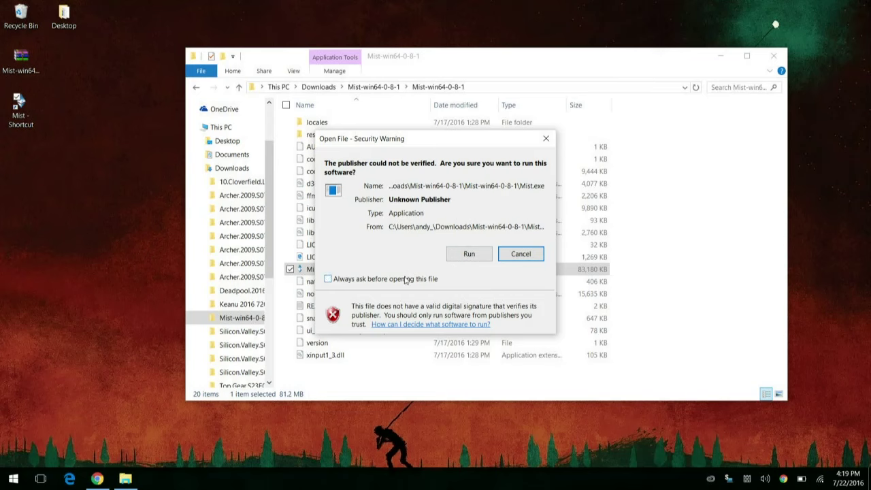
left_click(469, 254)
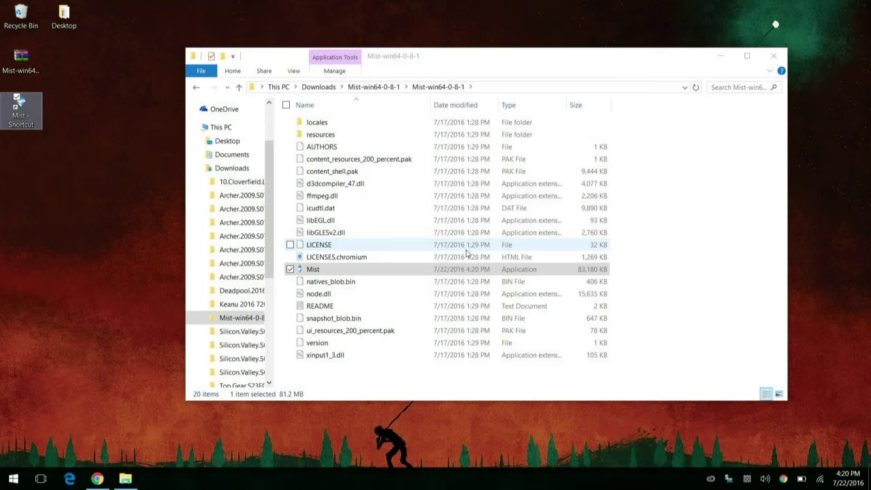
left_click(729, 58)
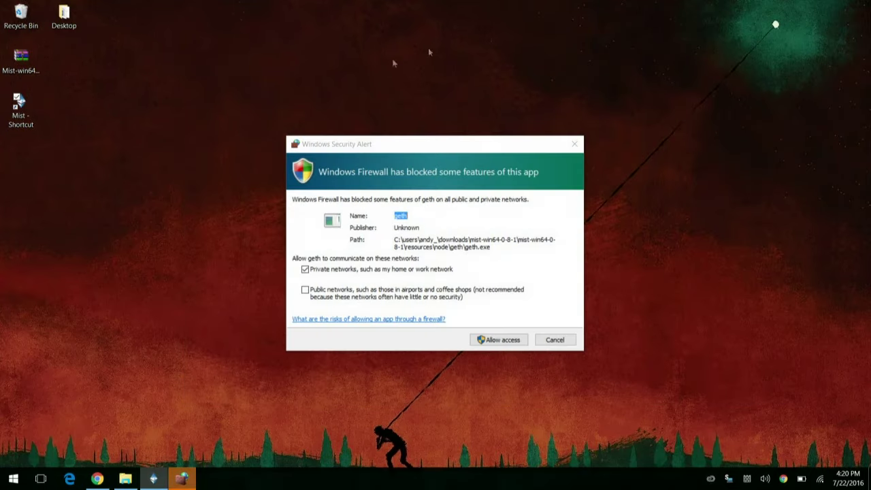
left_click(509, 344)
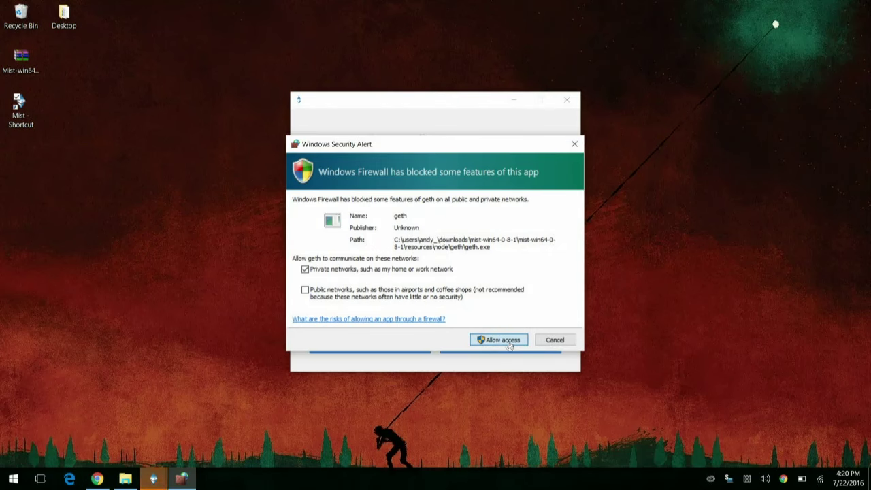
left_click(509, 345)
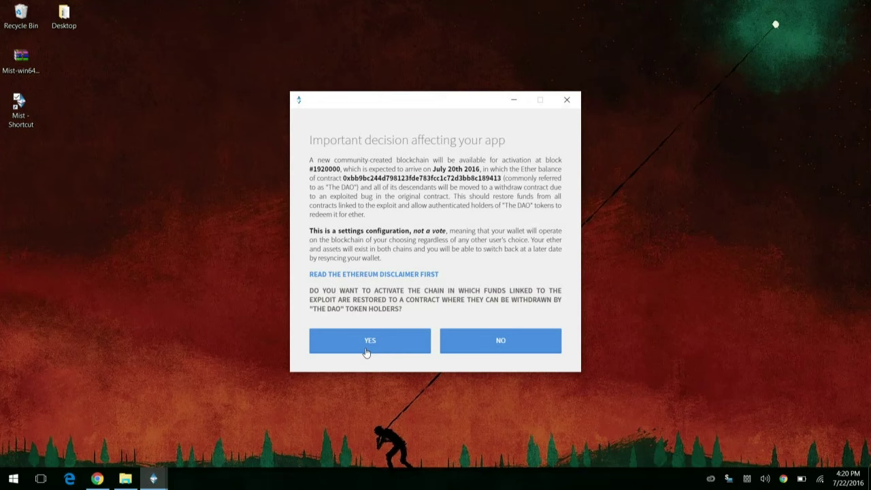
Answer yes to activating the hard fork chain, choose the main network and skip the pre-sale wallet file
left_click(366, 347)
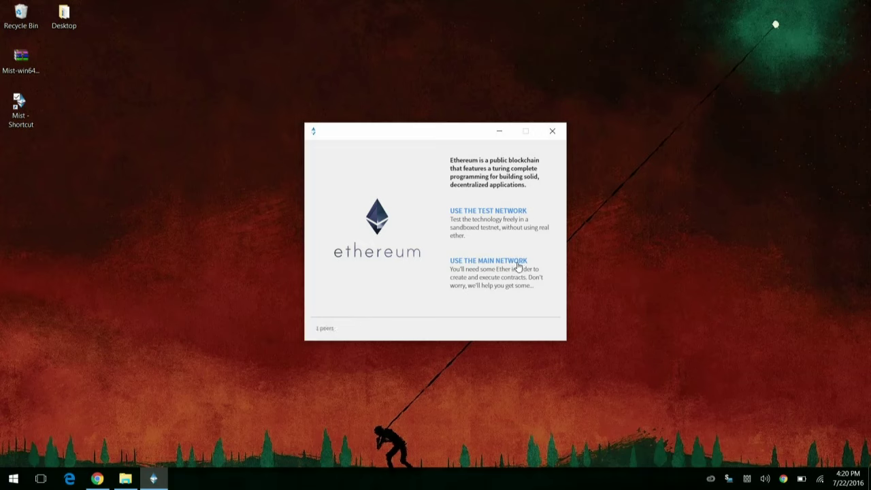
left_click(518, 266)
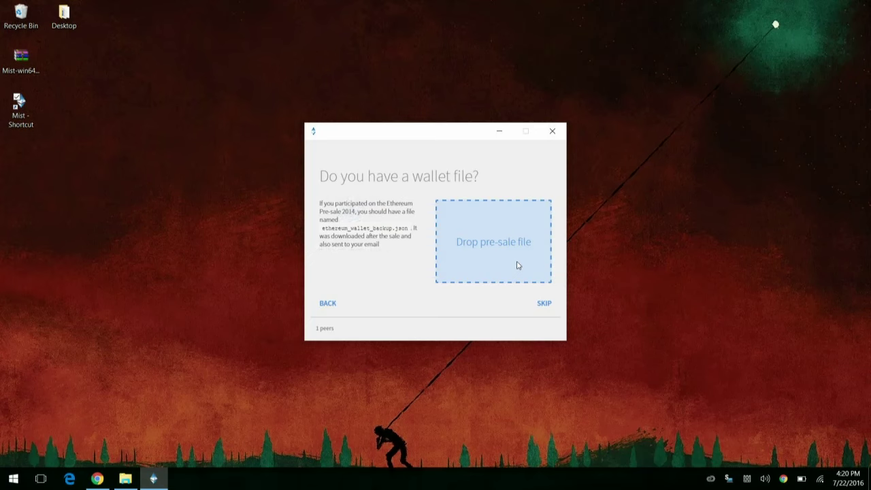
left_click(544, 304)
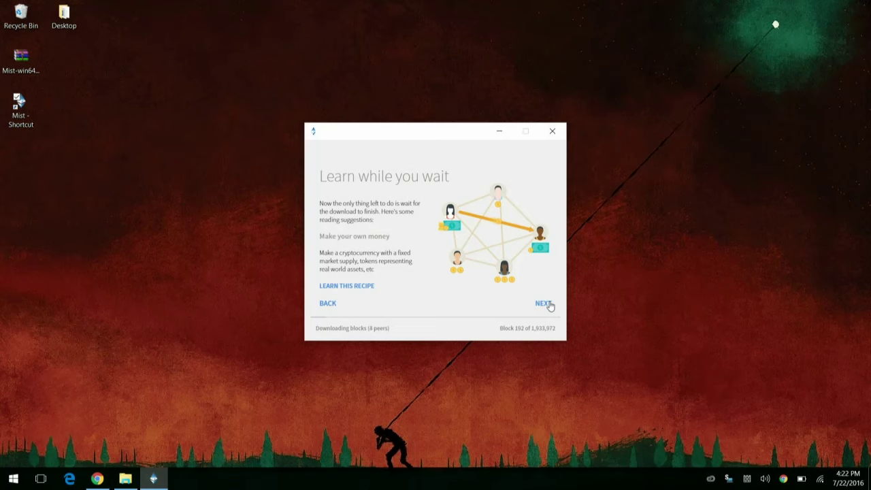
Page through the "Learn while you wait" suggestions up to the one on creating a blockchain organization
left_click(548, 304)
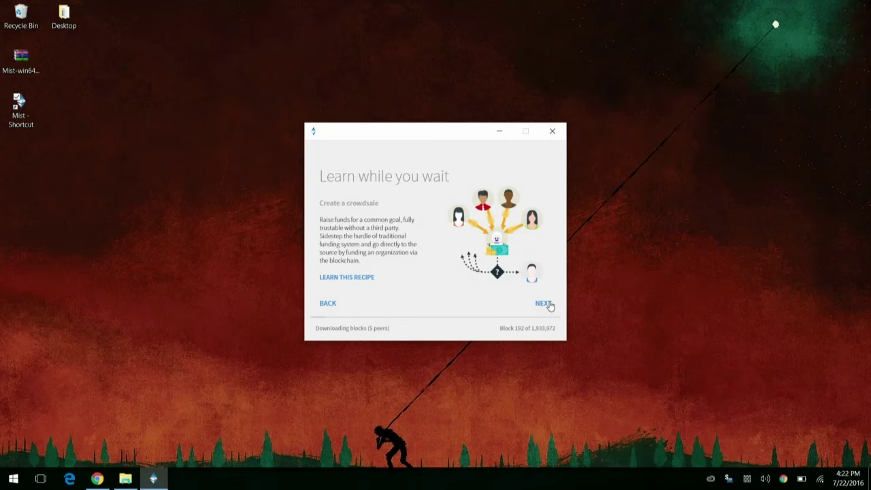
left_click(549, 305)
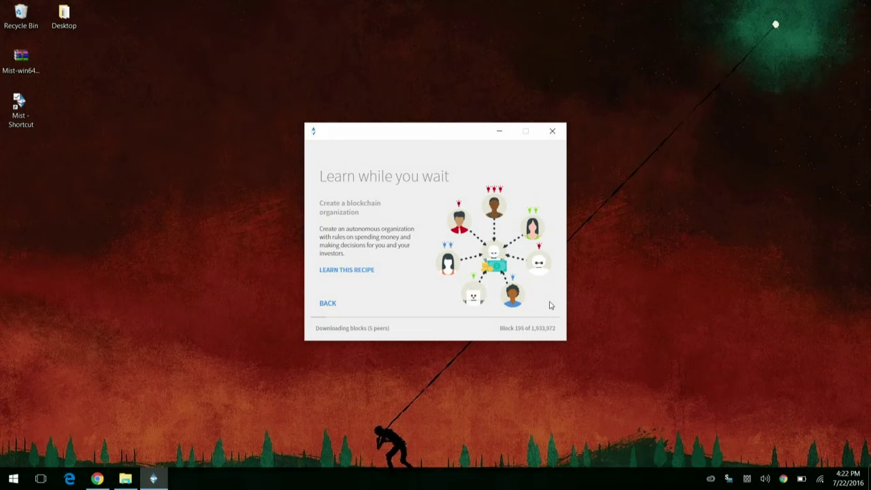